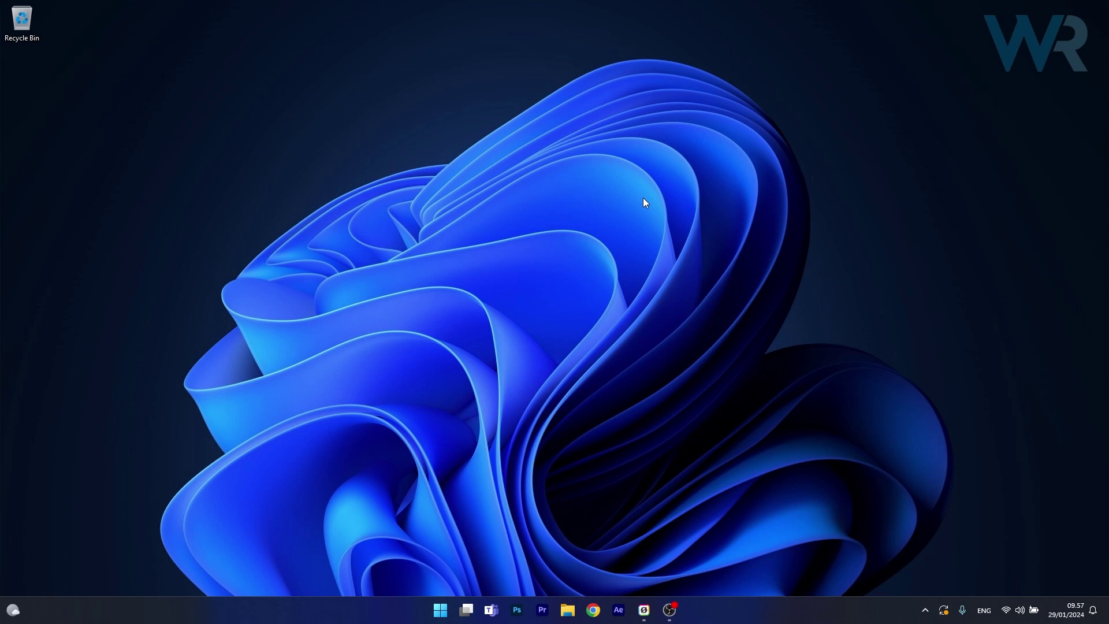
Open Settings > Network & internet > Advanced network settings to view the Ethernet and Wi-Fi adapters, then close it.
click(440, 610)
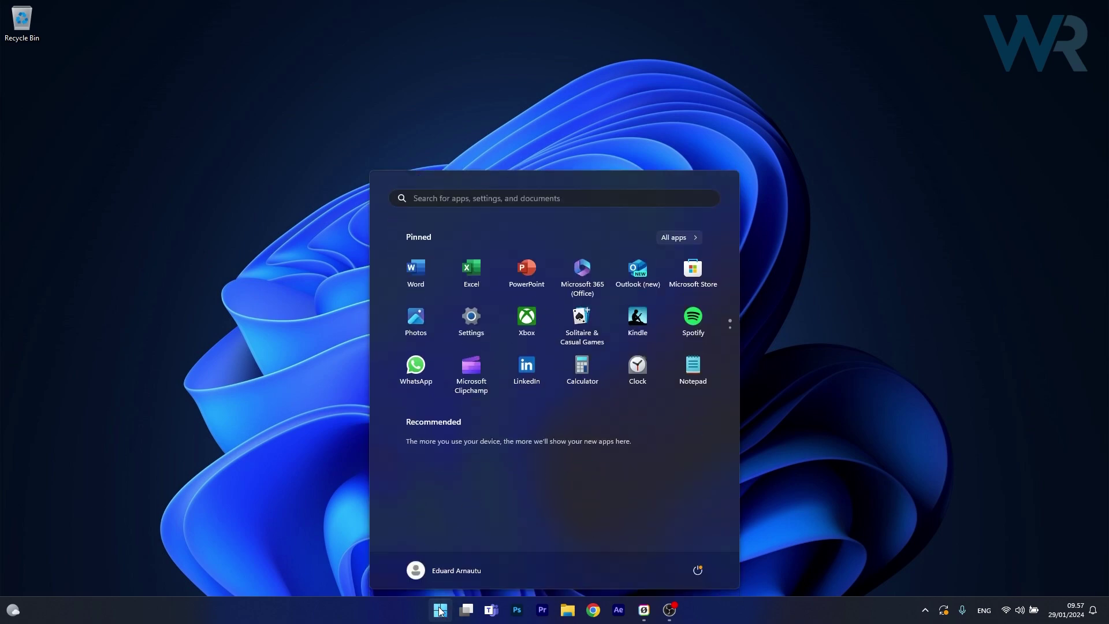
click(473, 316)
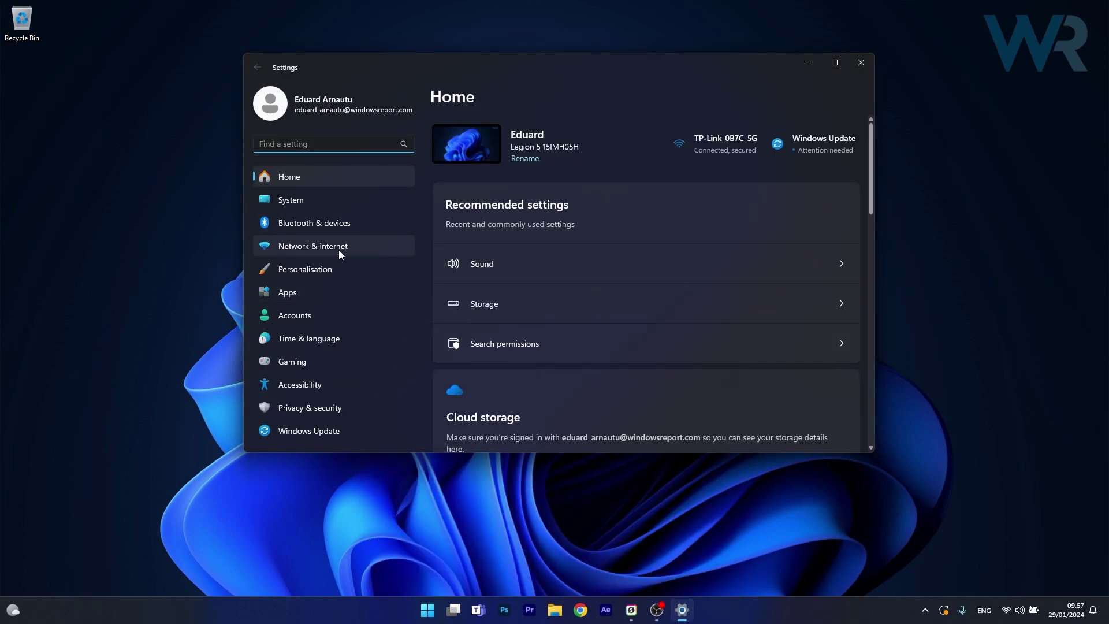
click(341, 251)
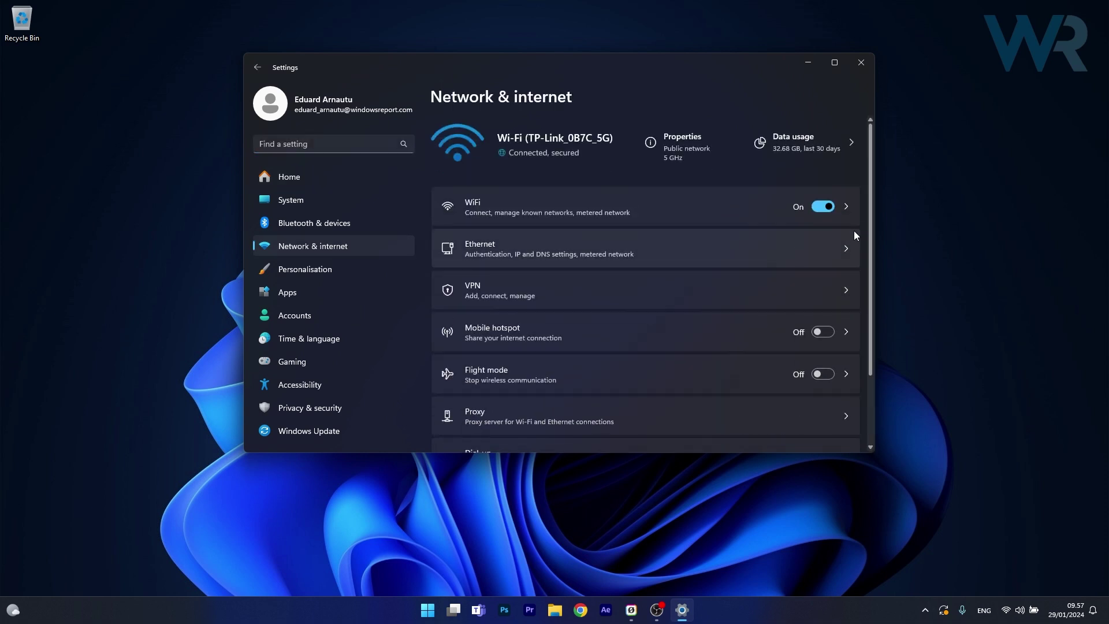
scroll(869, 216, down, 3)
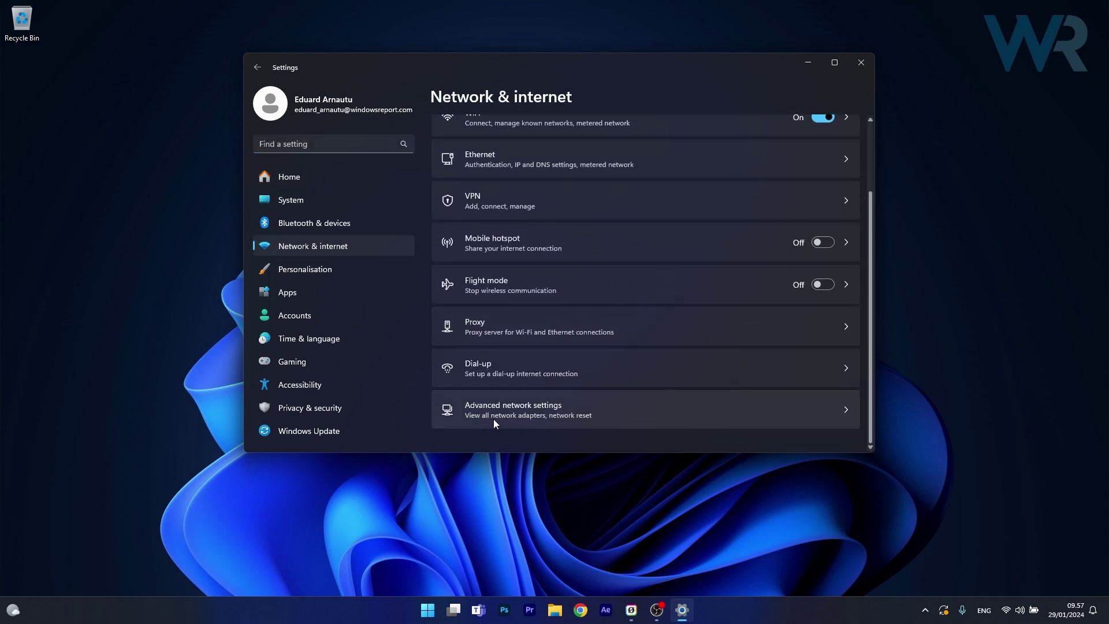
click(644, 412)
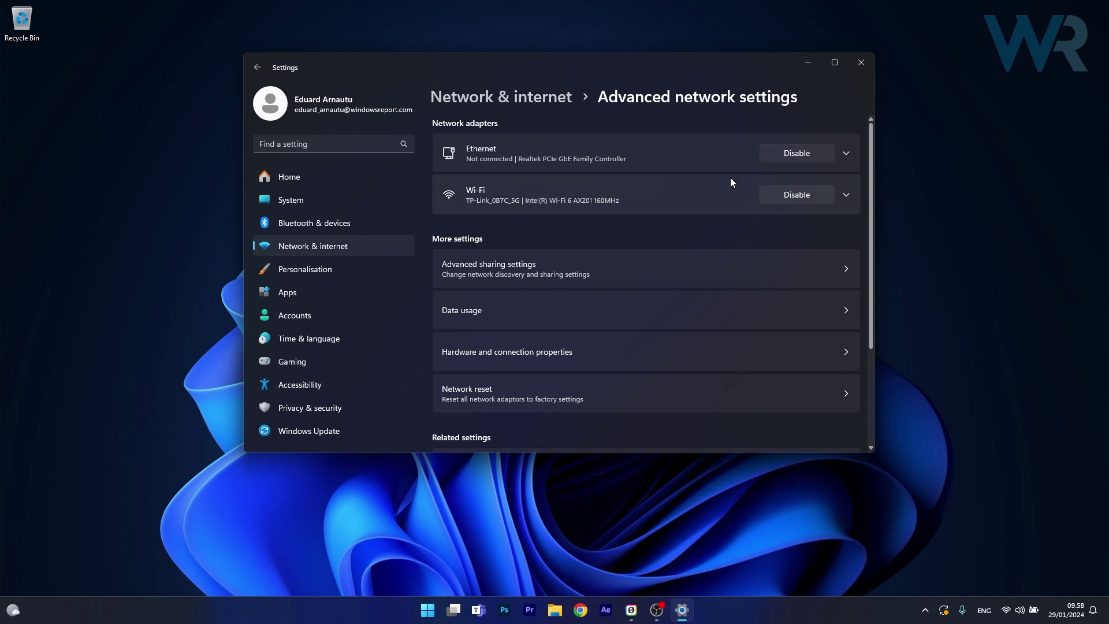
click(861, 63)
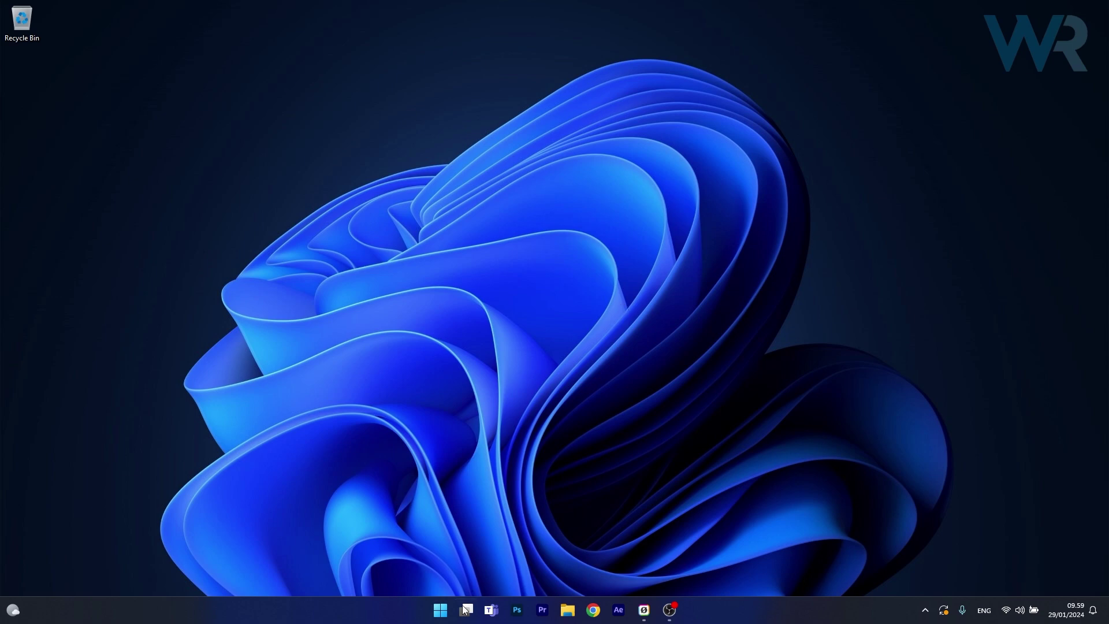
Open Privacy & security > Camera in Settings to see which apps may use the camera.
click(440, 610)
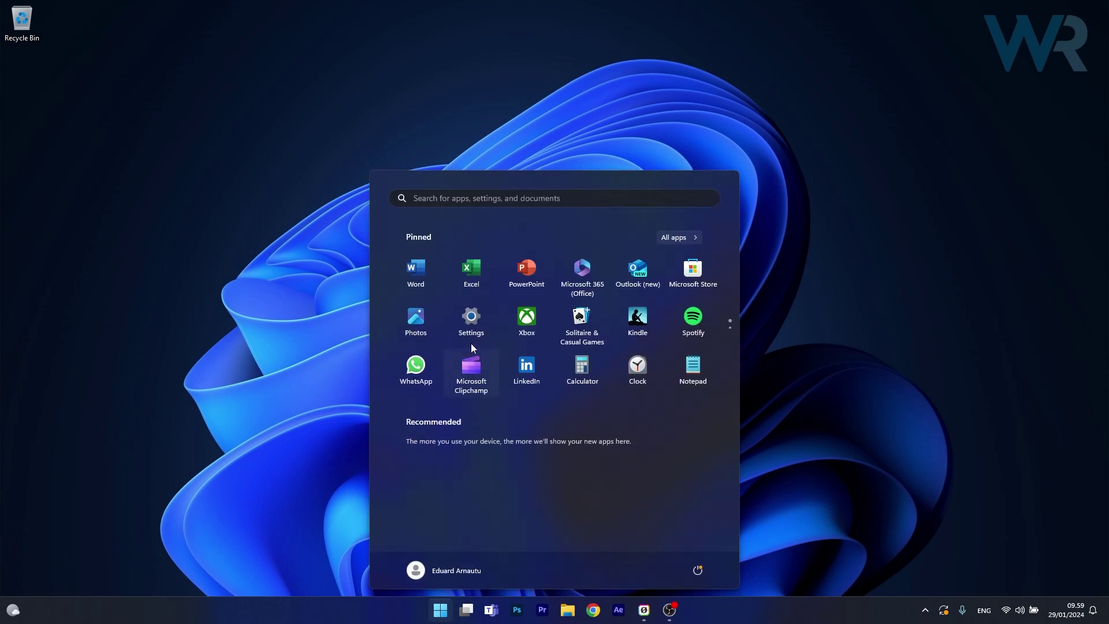
click(471, 319)
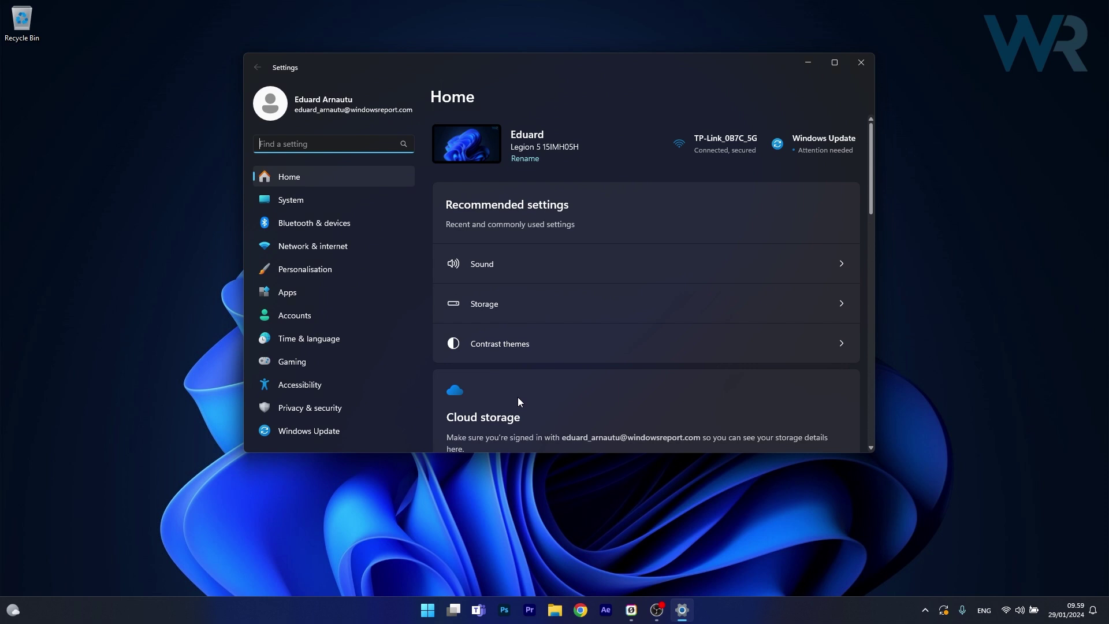
click(350, 409)
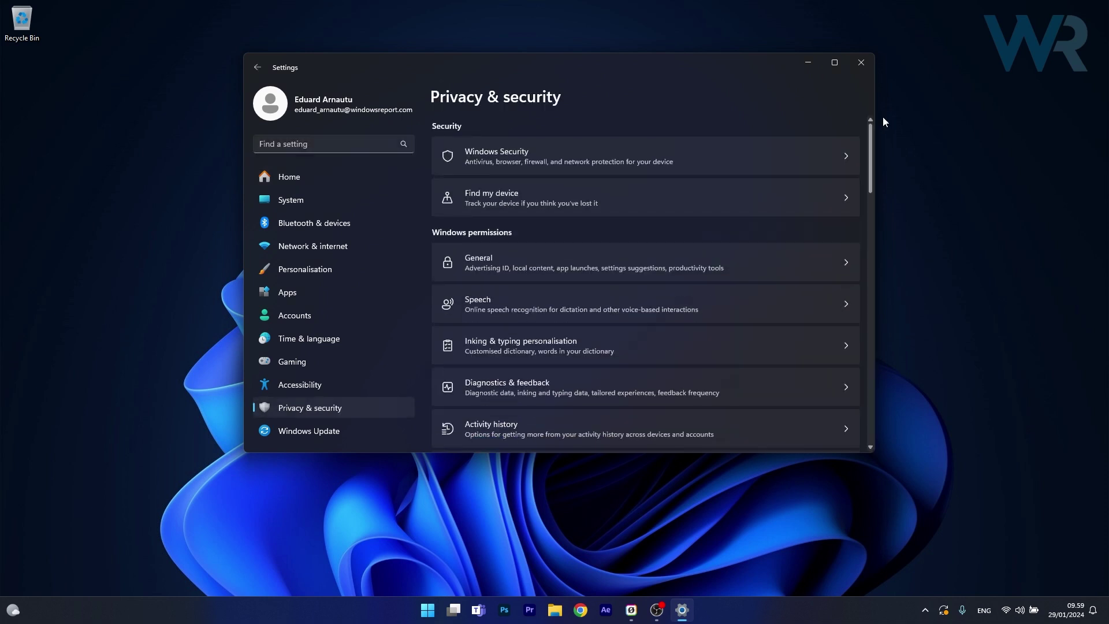
scroll(871, 174, down, 3)
scroll(868, 220, down, 3)
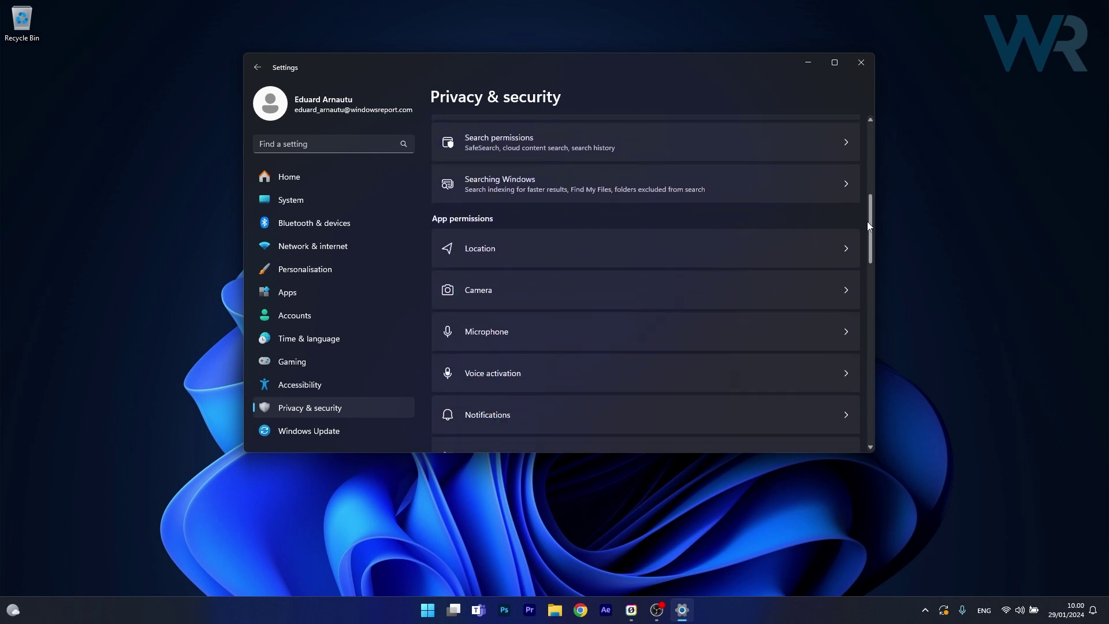
scroll(865, 236, down, 2)
click(769, 219)
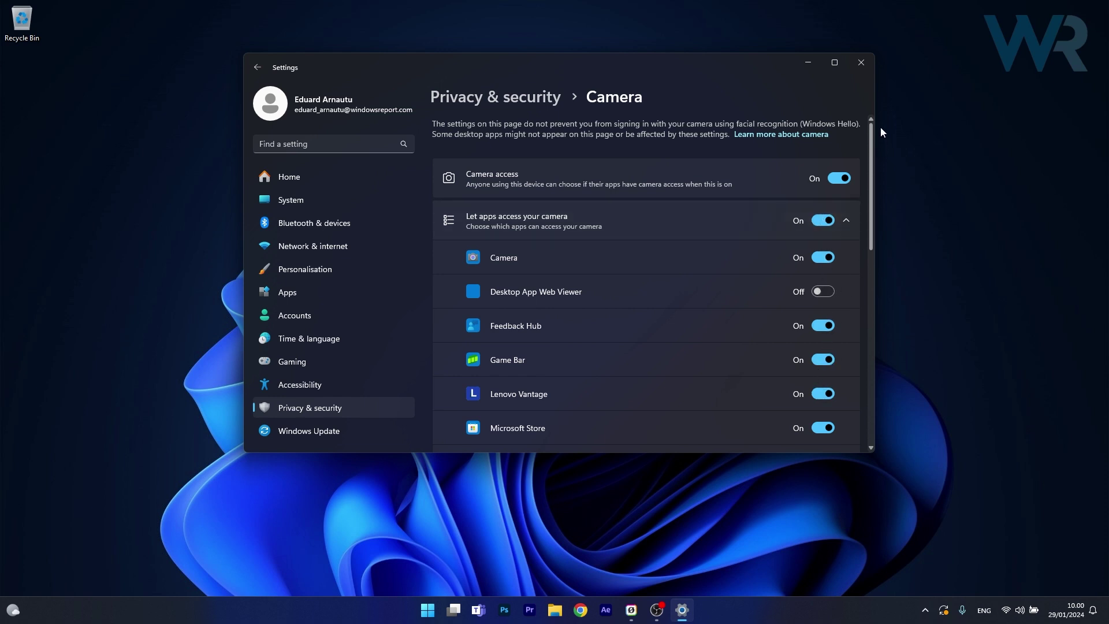
Open the Advanced options page for Gaming Services under Apps > Installed apps.
click(313, 293)
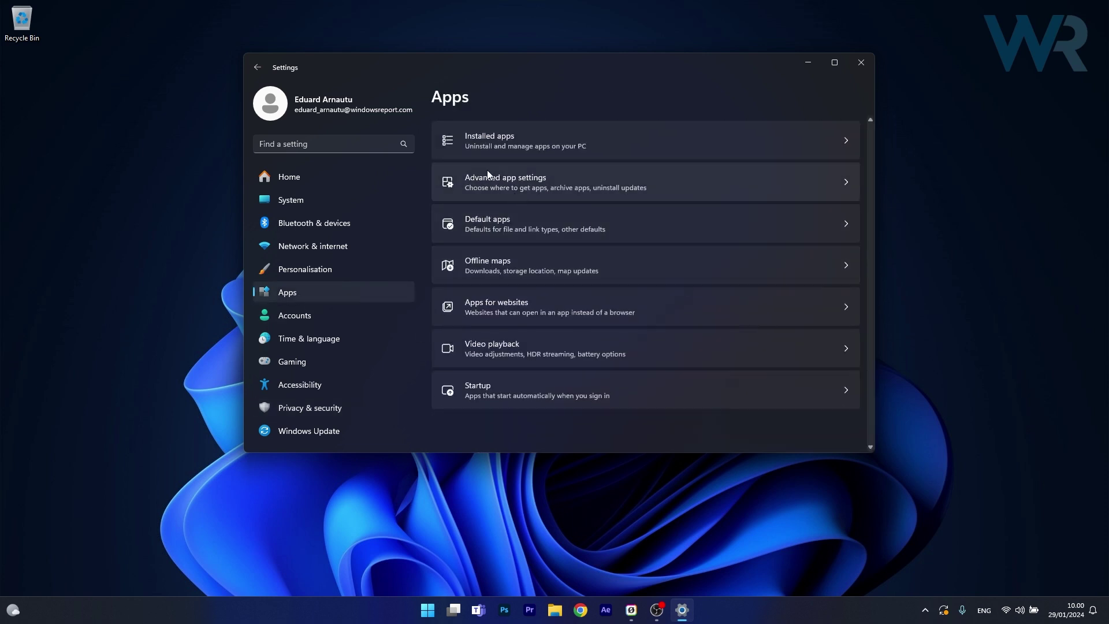
click(588, 141)
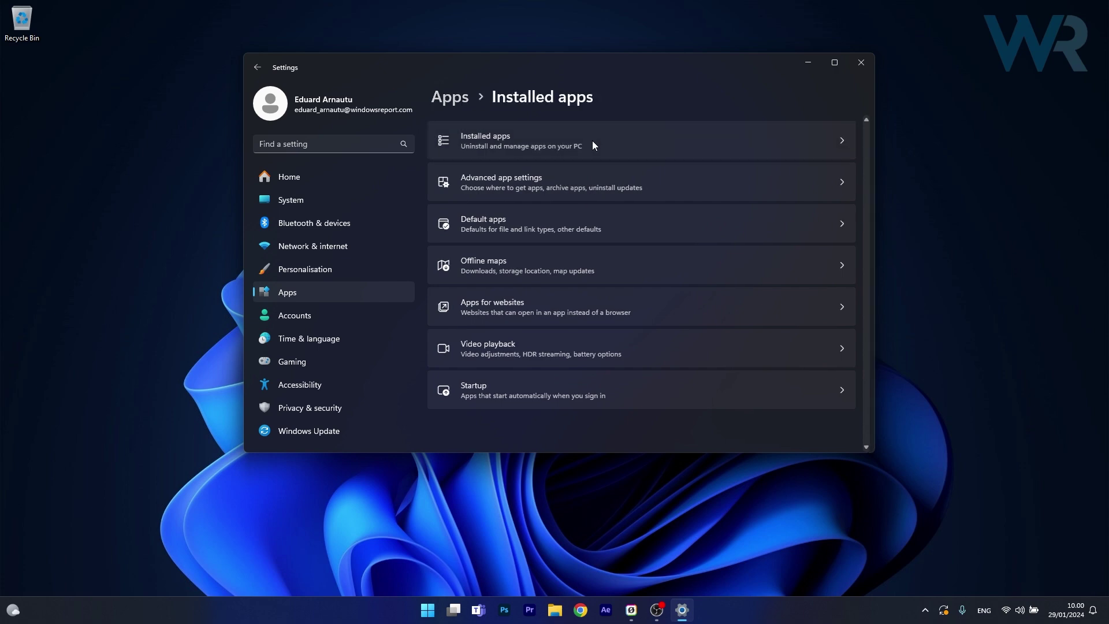
drag(873, 140, 873, 188)
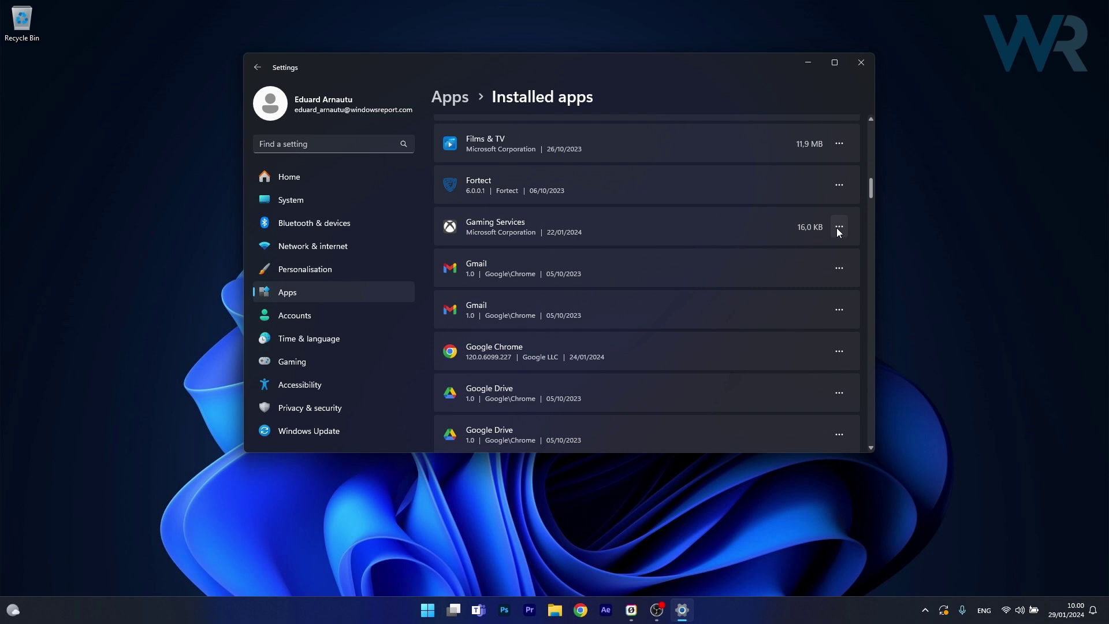
click(838, 228)
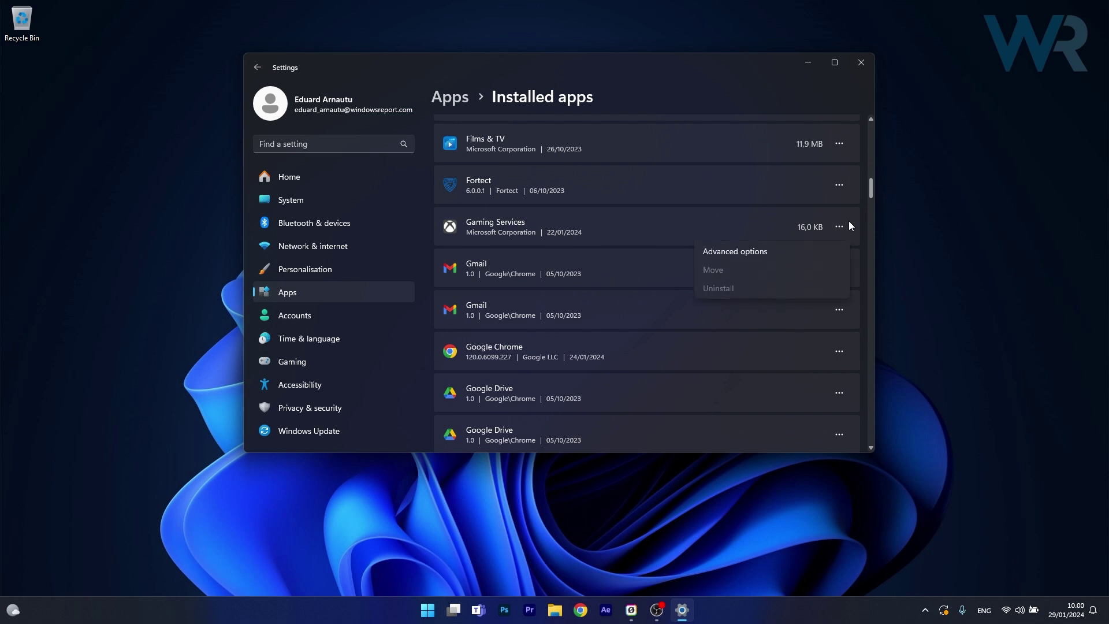
click(773, 253)
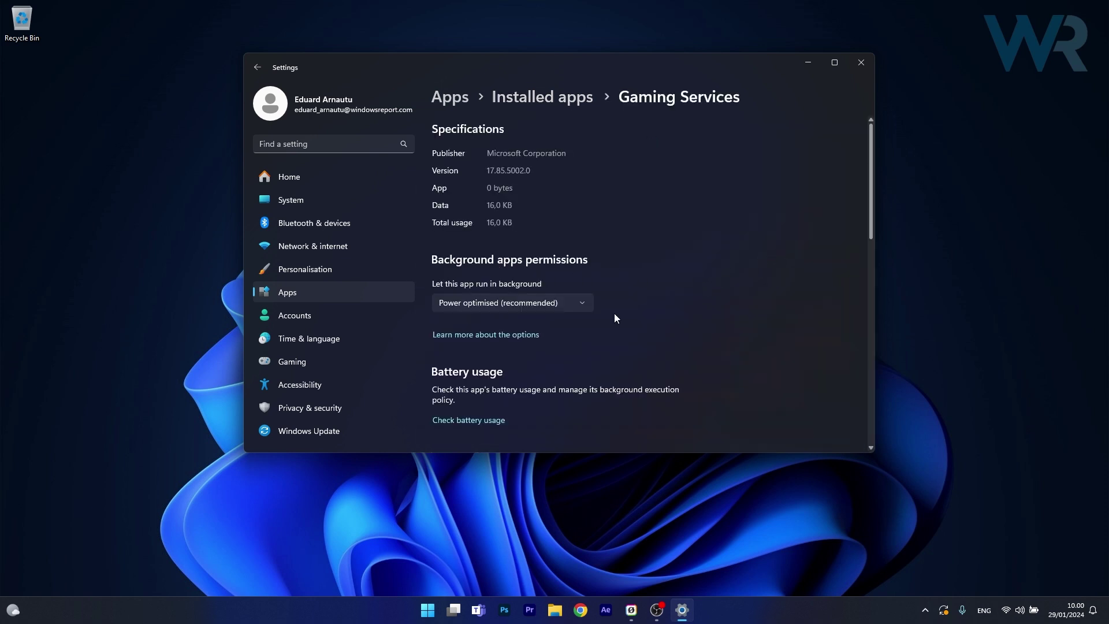
Check the background-app permission dropdown, keep it Power optimised, and close Settings.
click(583, 303)
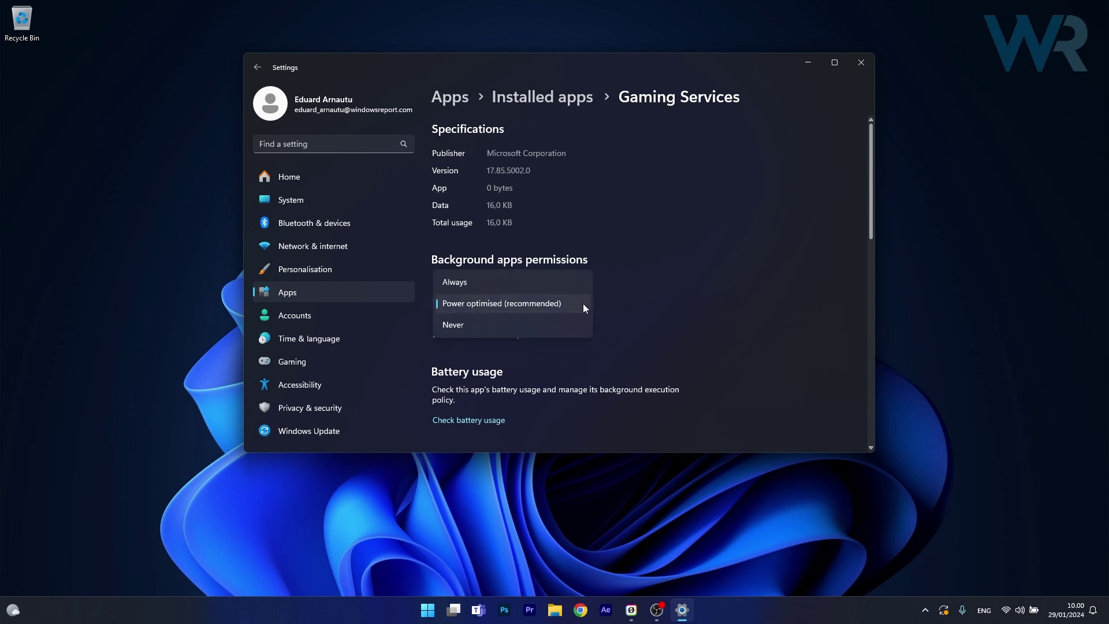
key(Escape)
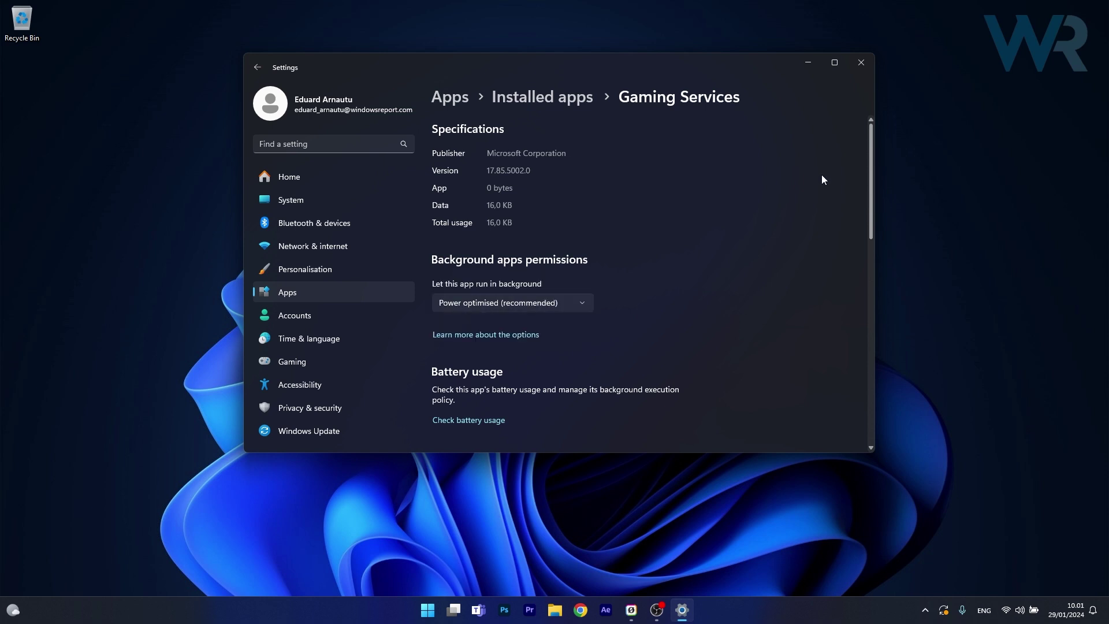
click(861, 62)
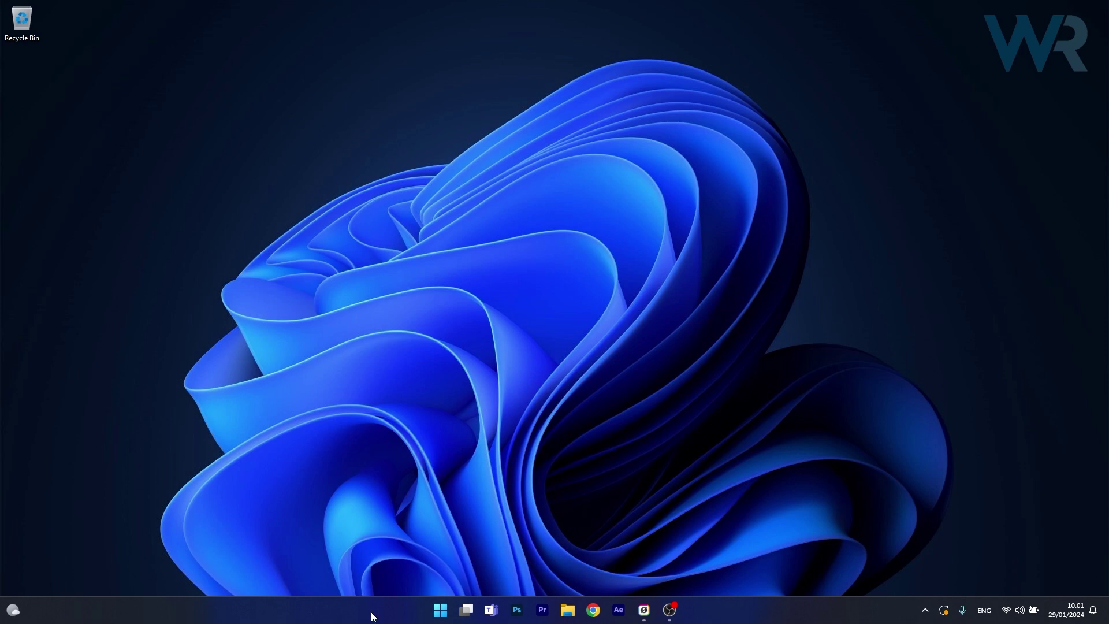
Open Delivery Optimisation via Settings > Windows Update > Advanced options.
click(440, 608)
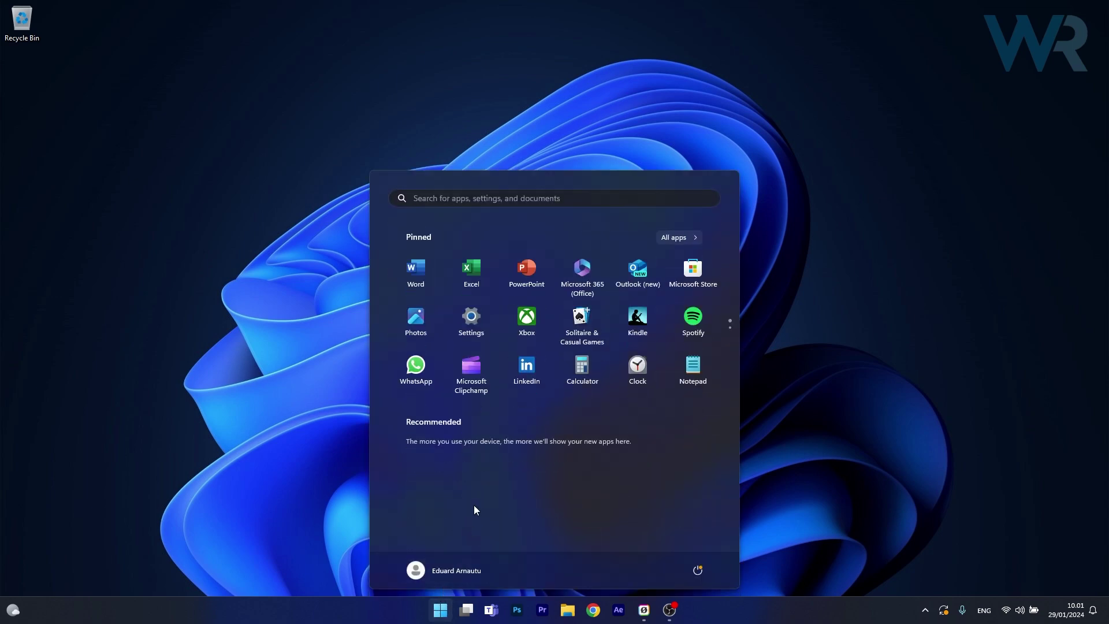
click(477, 326)
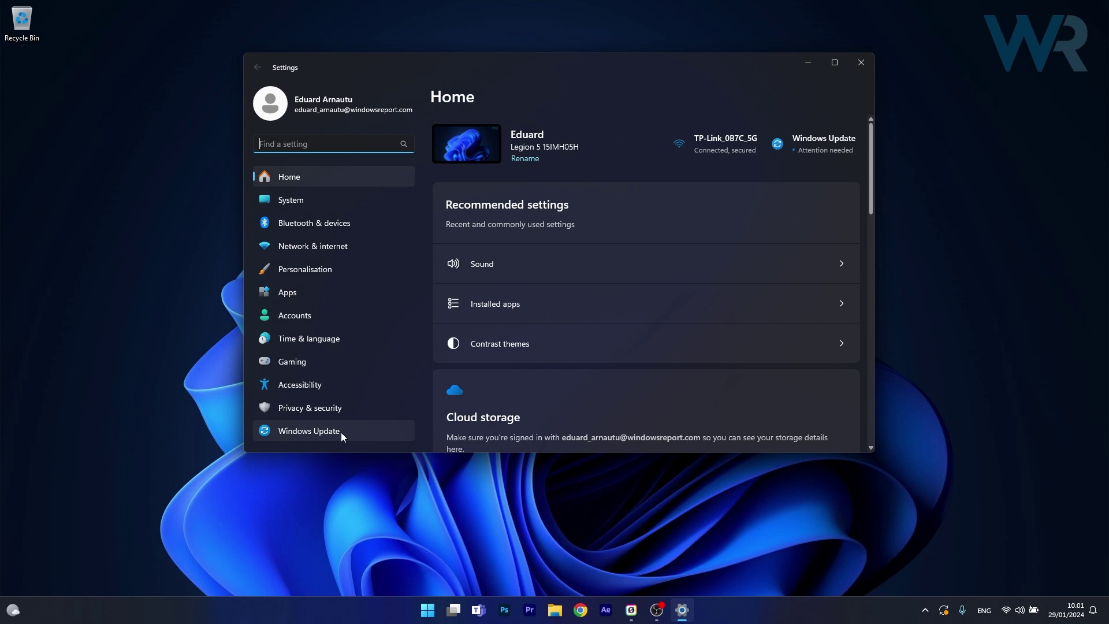
click(341, 431)
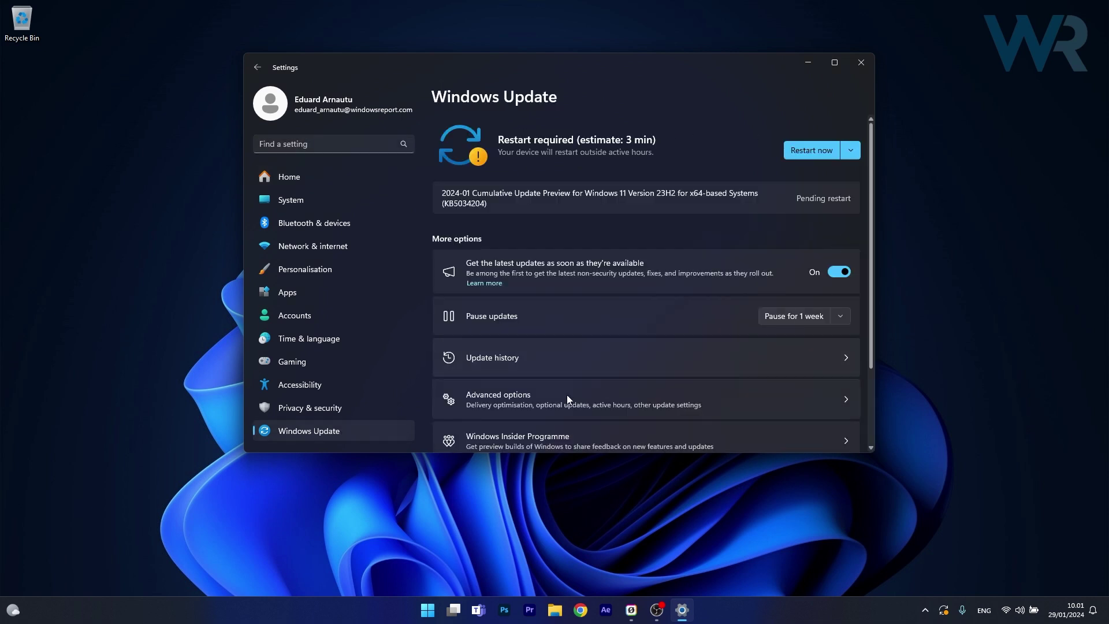
click(771, 398)
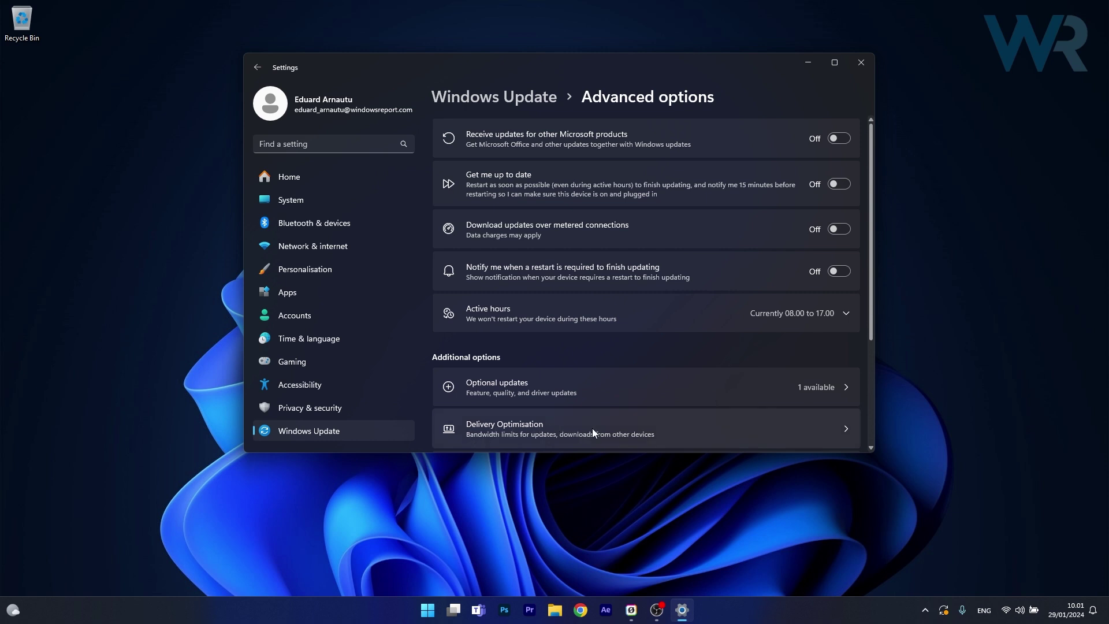
click(767, 428)
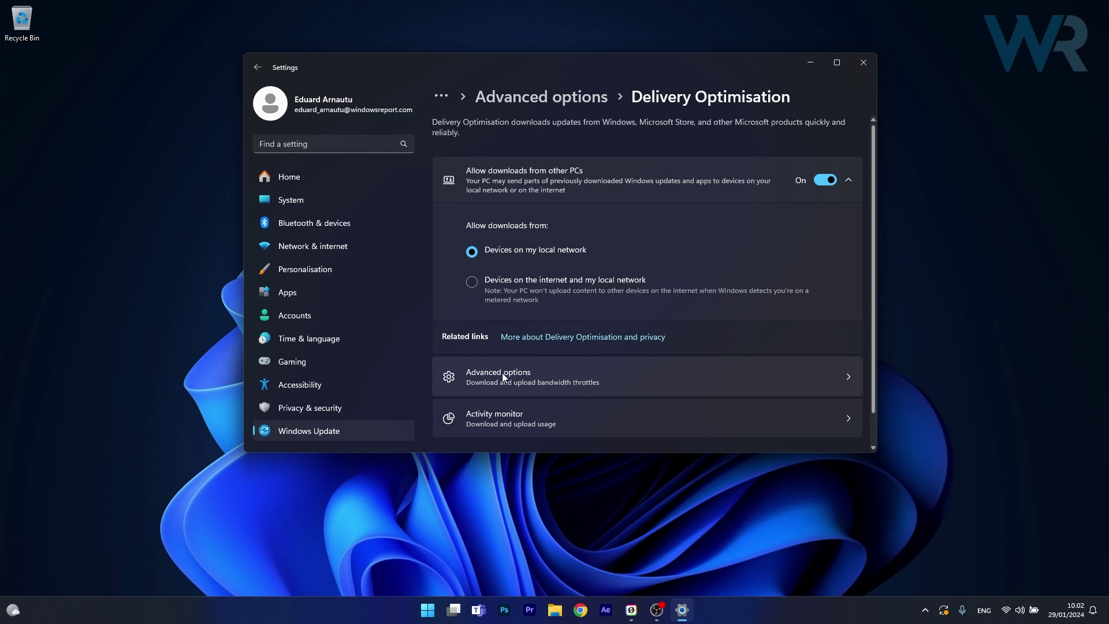
Scroll through the advanced download and upload bandwidth limits, then close Settings.
click(757, 380)
scroll(773, 248, down, 1)
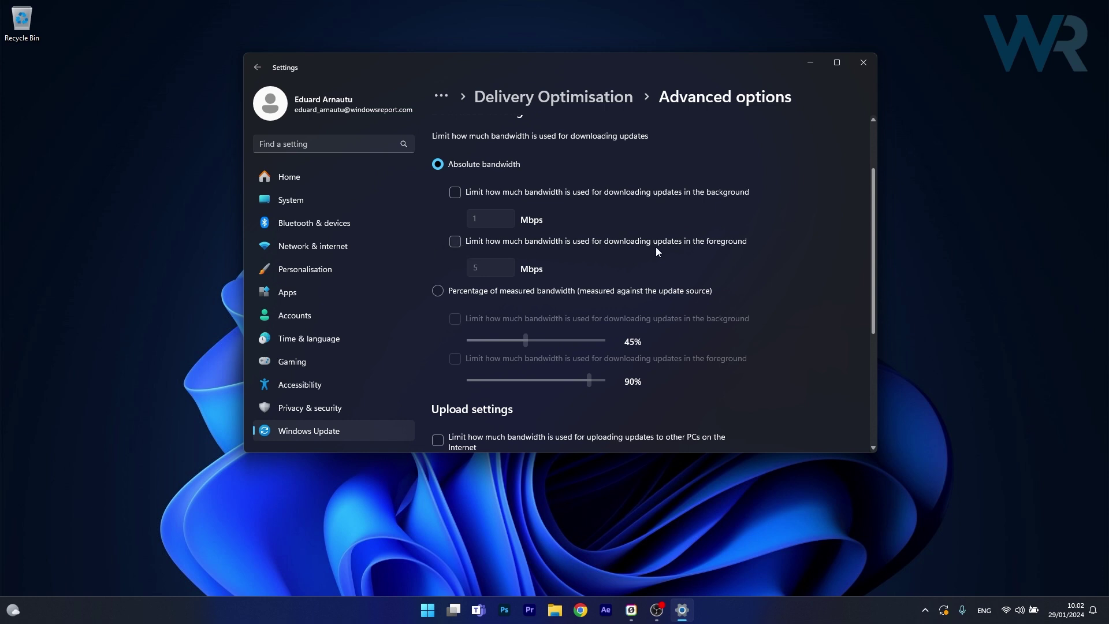
scroll(775, 254, down, 3)
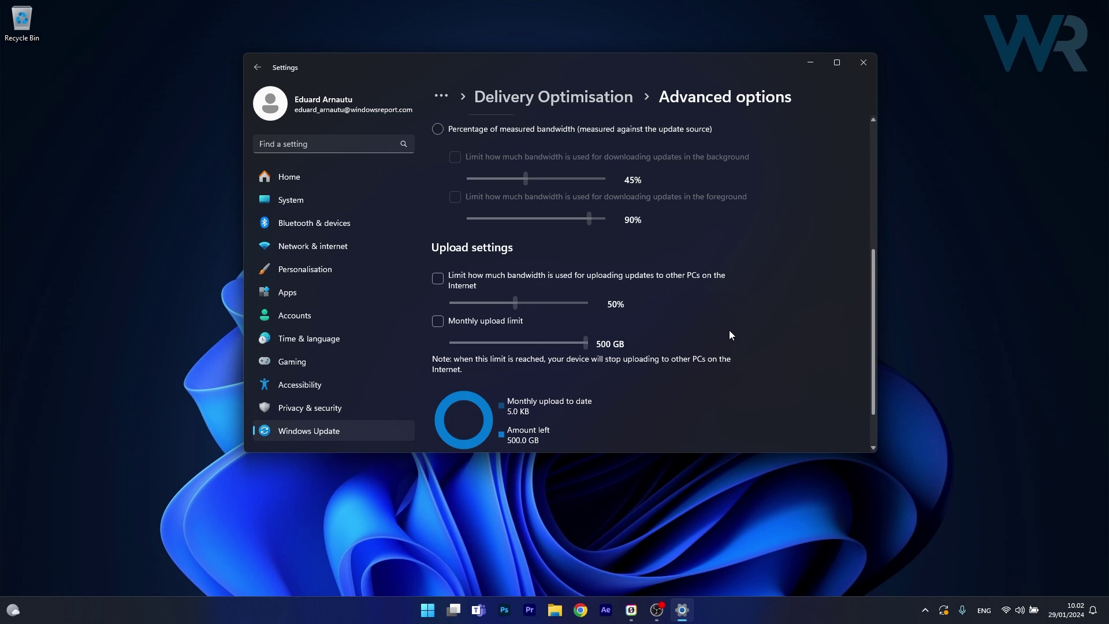
click(864, 67)
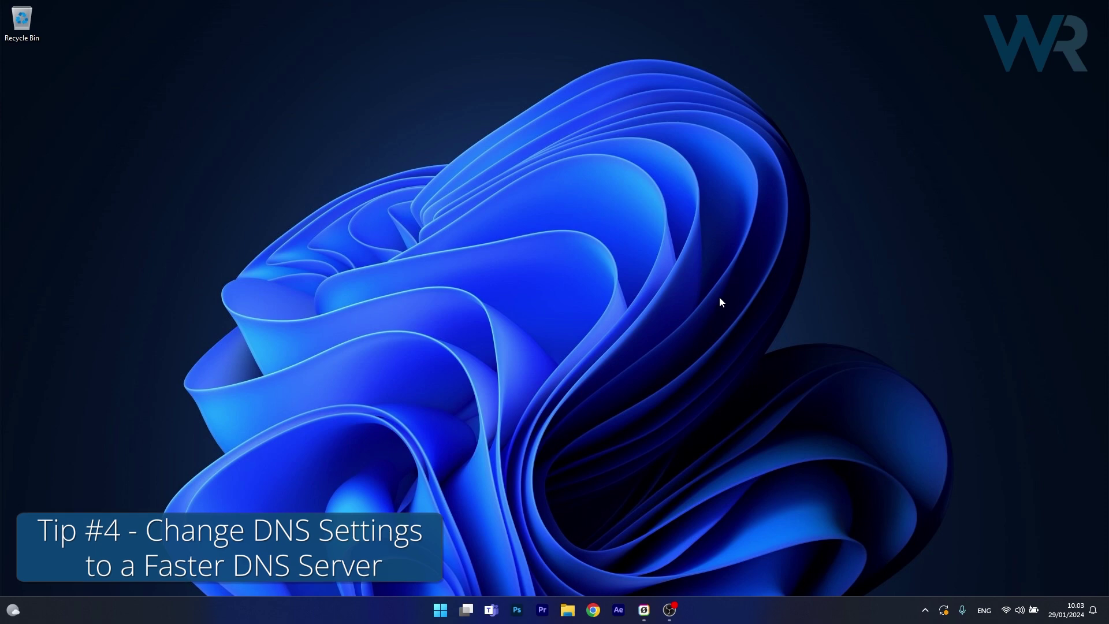
Open the TP-Link_0B7C_5G Wi-Fi properties and edit its DNS server assignment.
click(440, 607)
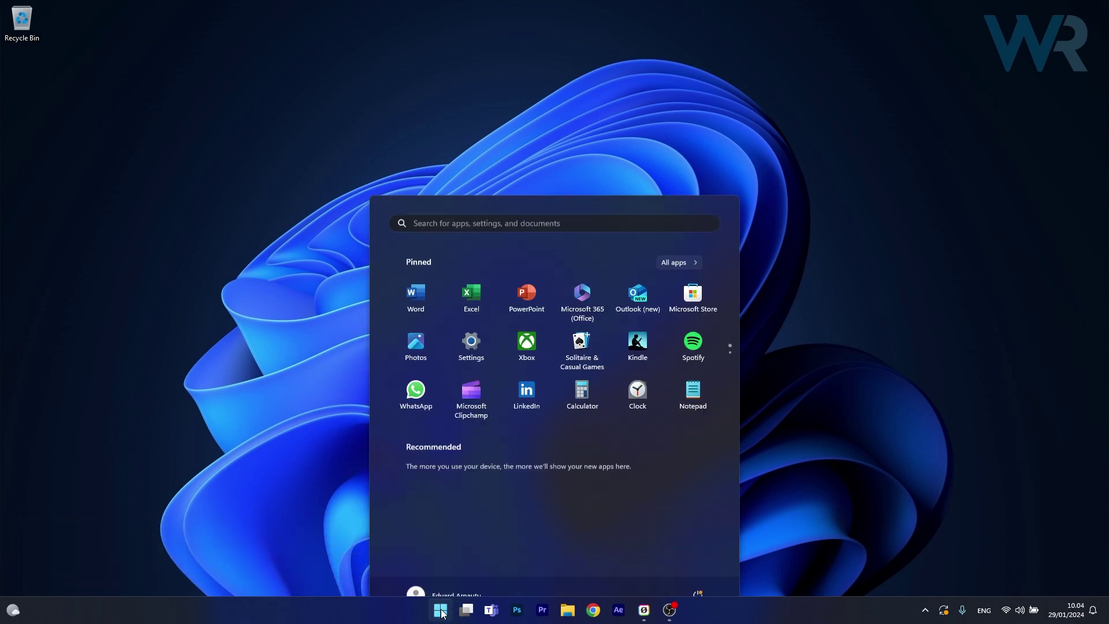
click(477, 323)
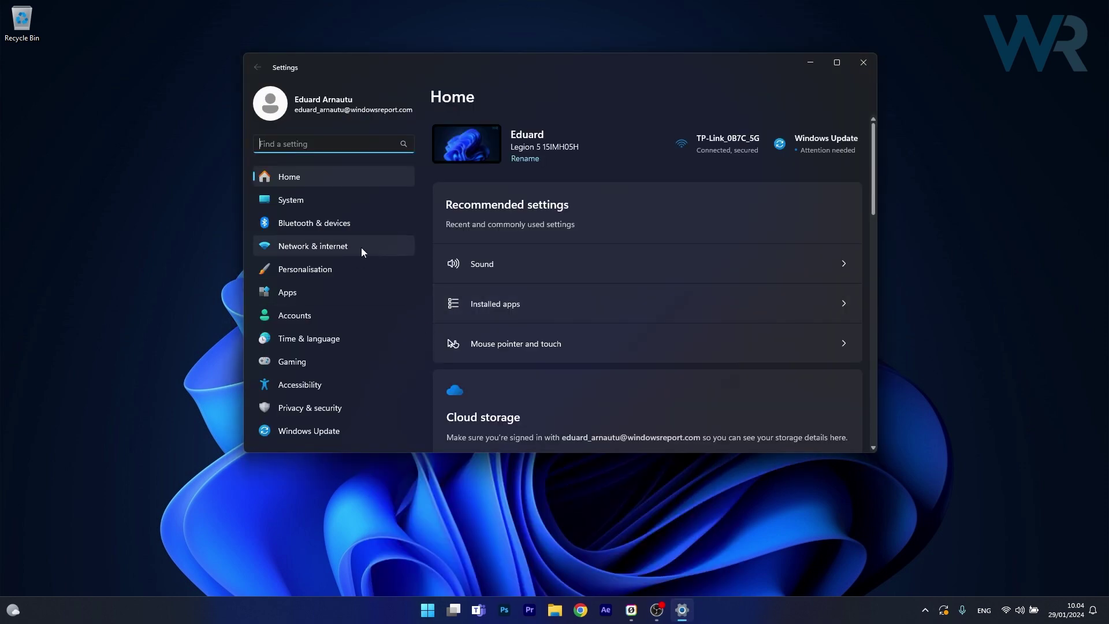
click(363, 247)
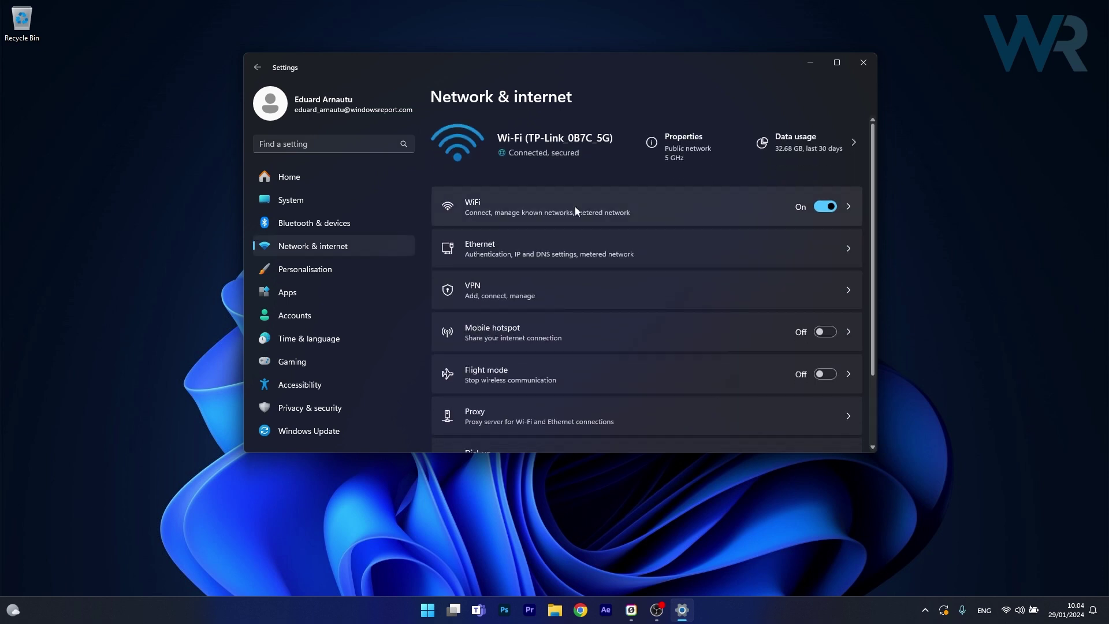
click(628, 209)
drag(874, 162, 873, 288)
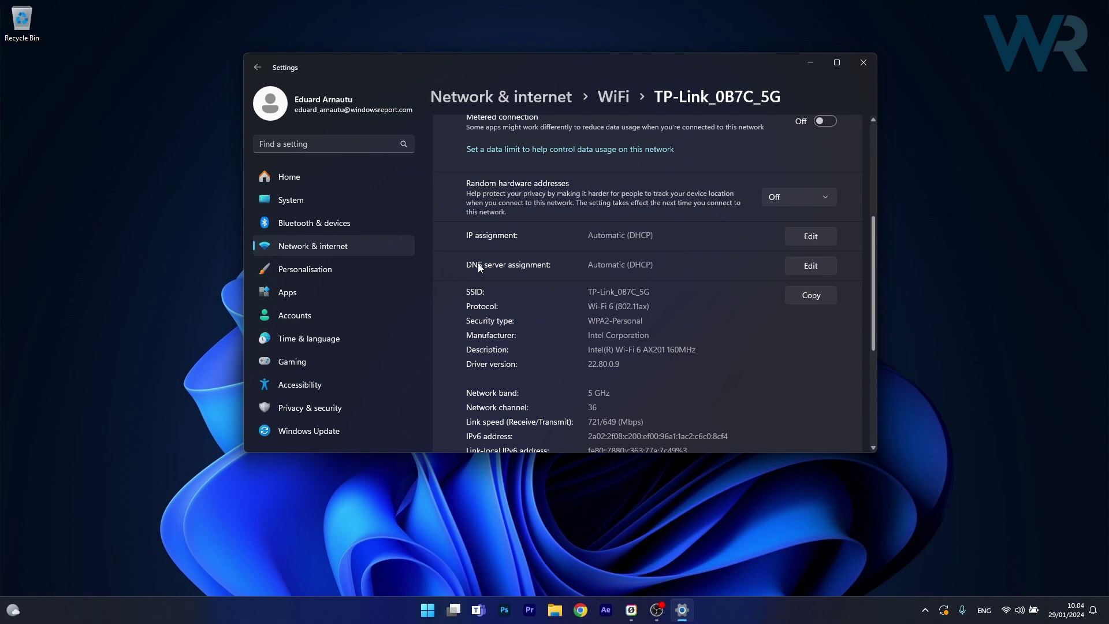
click(826, 266)
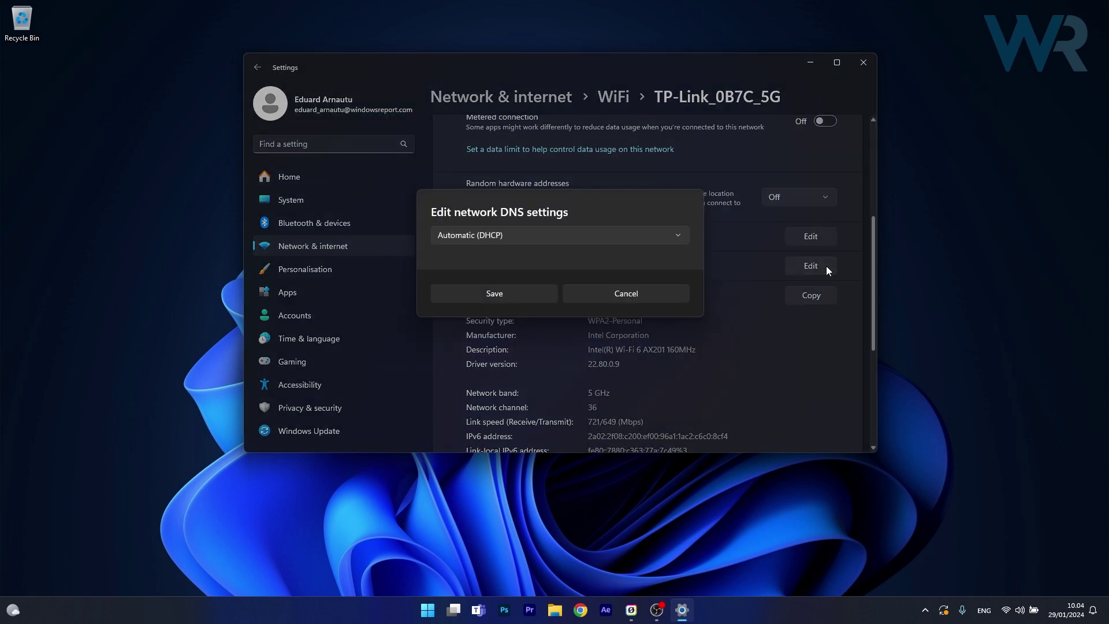
Switch DNS assignment to Manual and turn on IPv4 and IPv6 DNS.
click(561, 232)
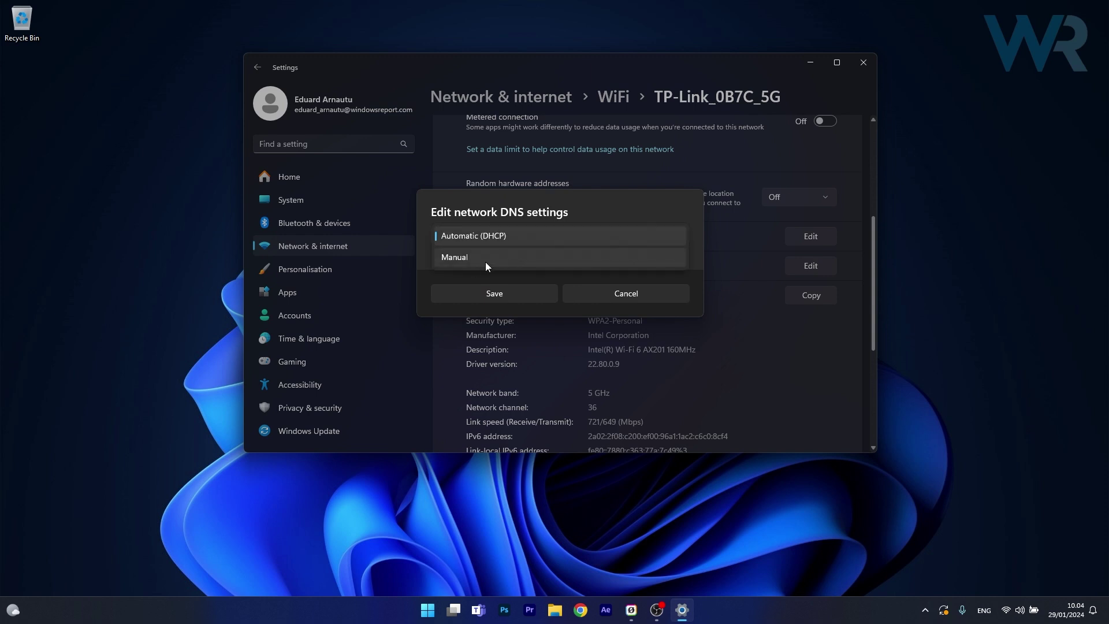
click(487, 258)
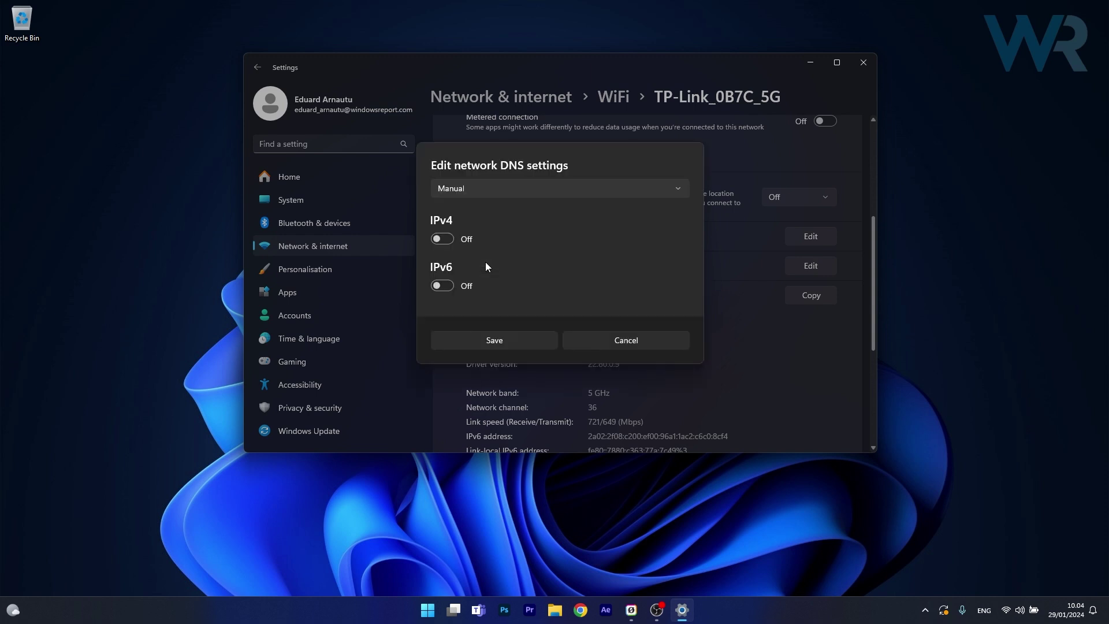
click(445, 238)
click(442, 375)
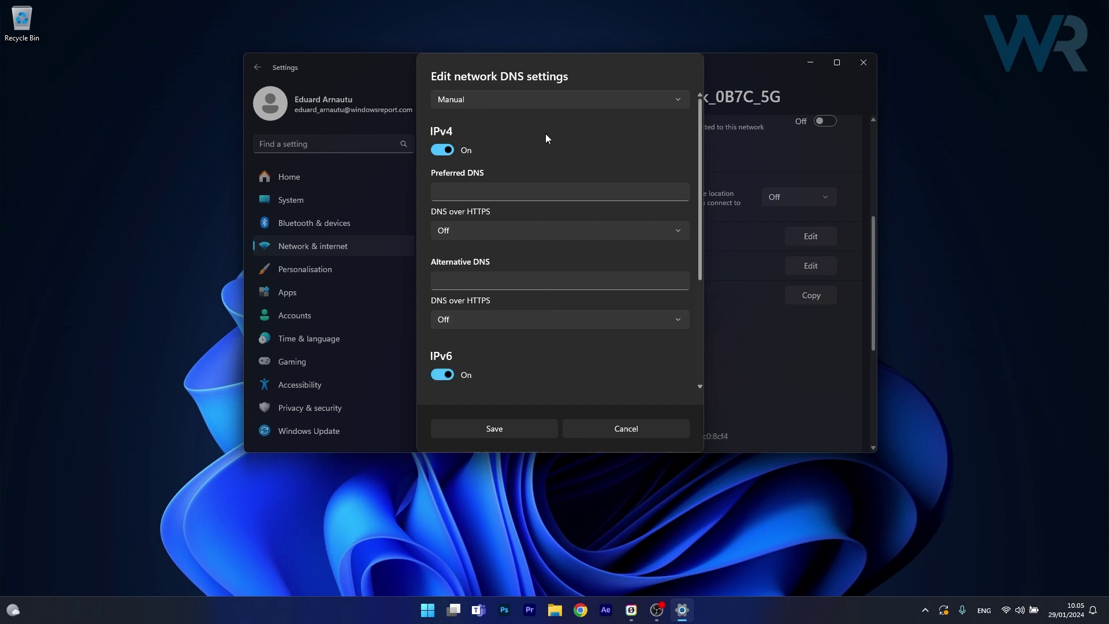
Enter 8.8.8.8 as preferred and 8.8.4.4 as alternative IPv4 DNS.
click(493, 193)
text(8.8)
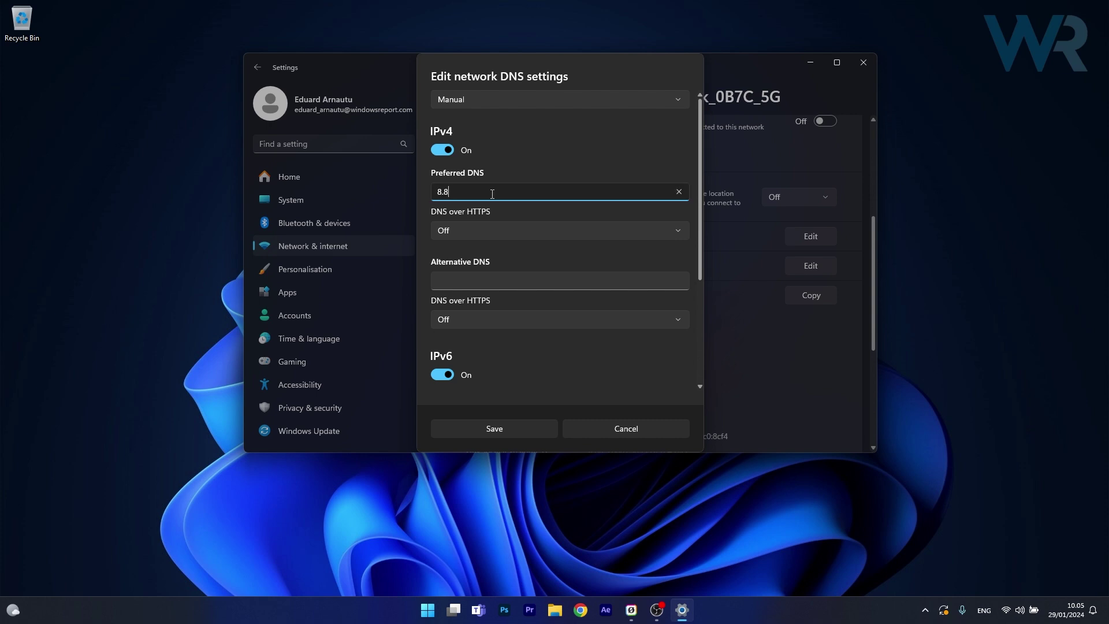
text(.8.8)
click(480, 280)
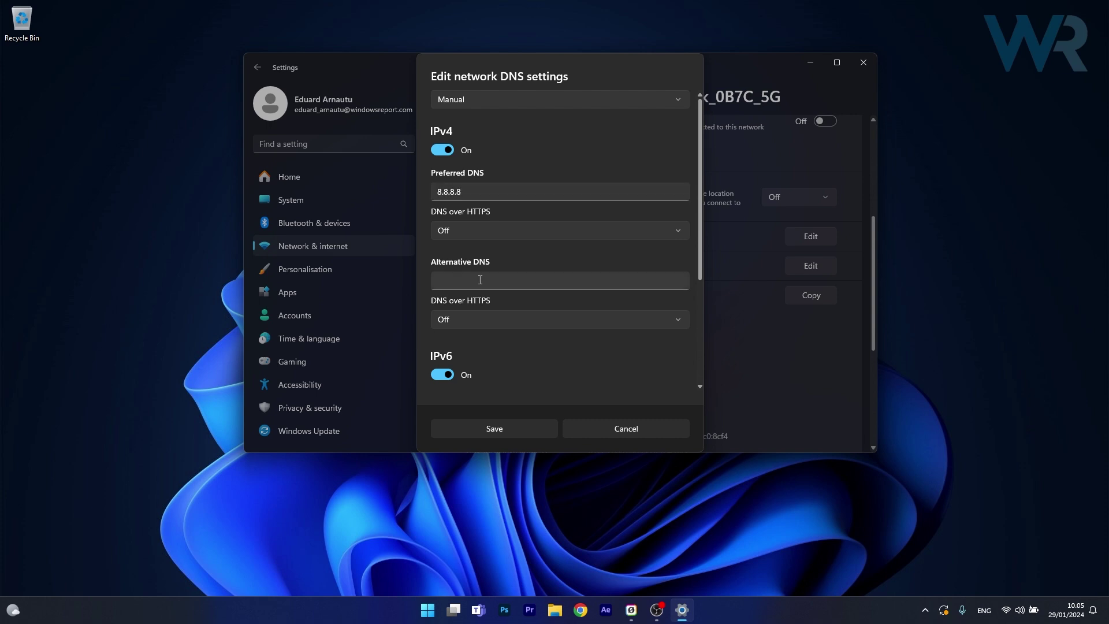
click(480, 280)
text(8.8)
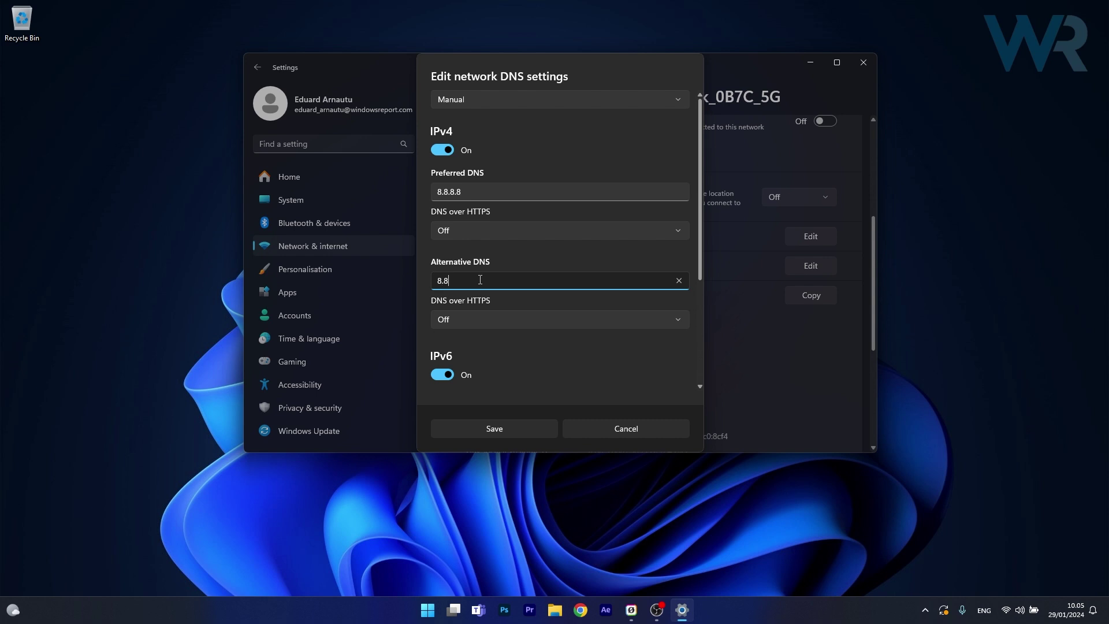
text(.4.4)
scroll(691, 194, down, 3)
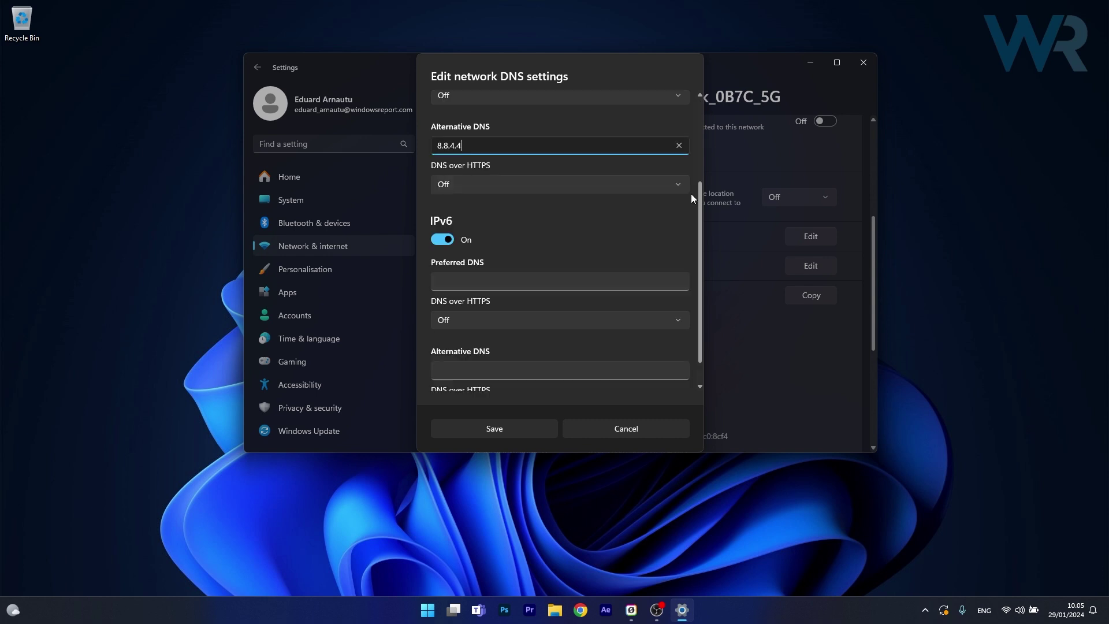
drag(700, 193, 691, 215)
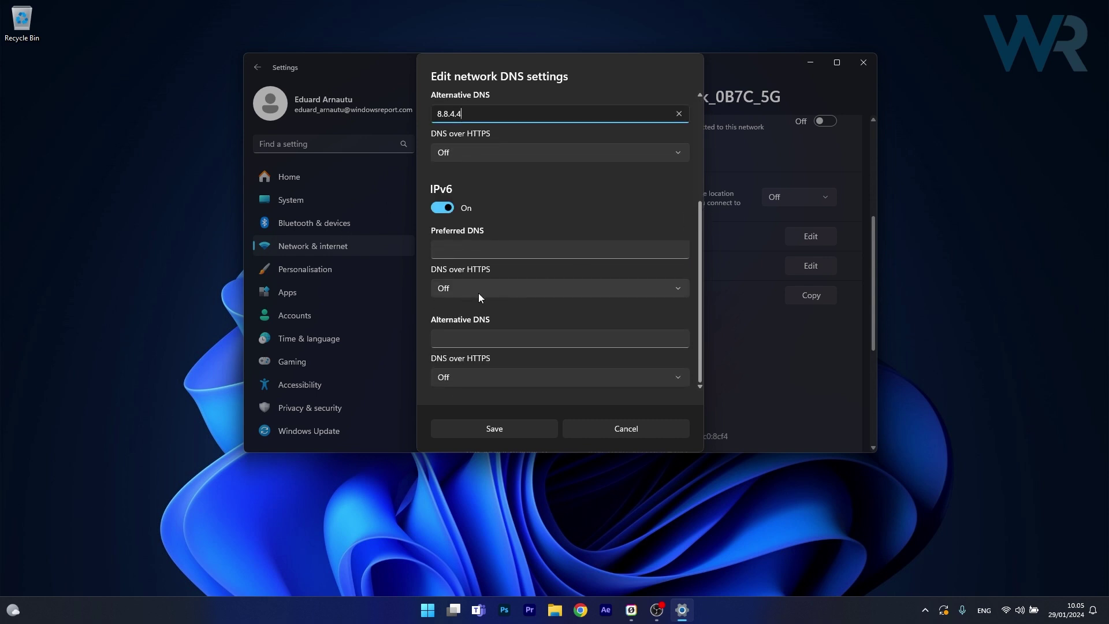
scroll(701, 311, up, 5)
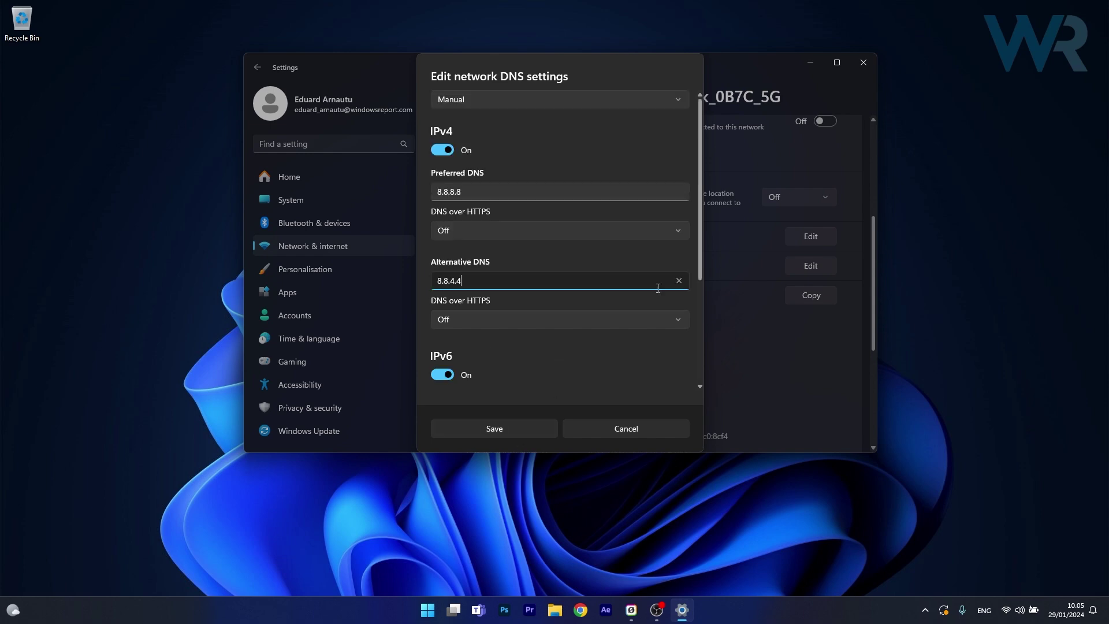
Save the manual DNS addresses and close the Settings window.
click(650, 434)
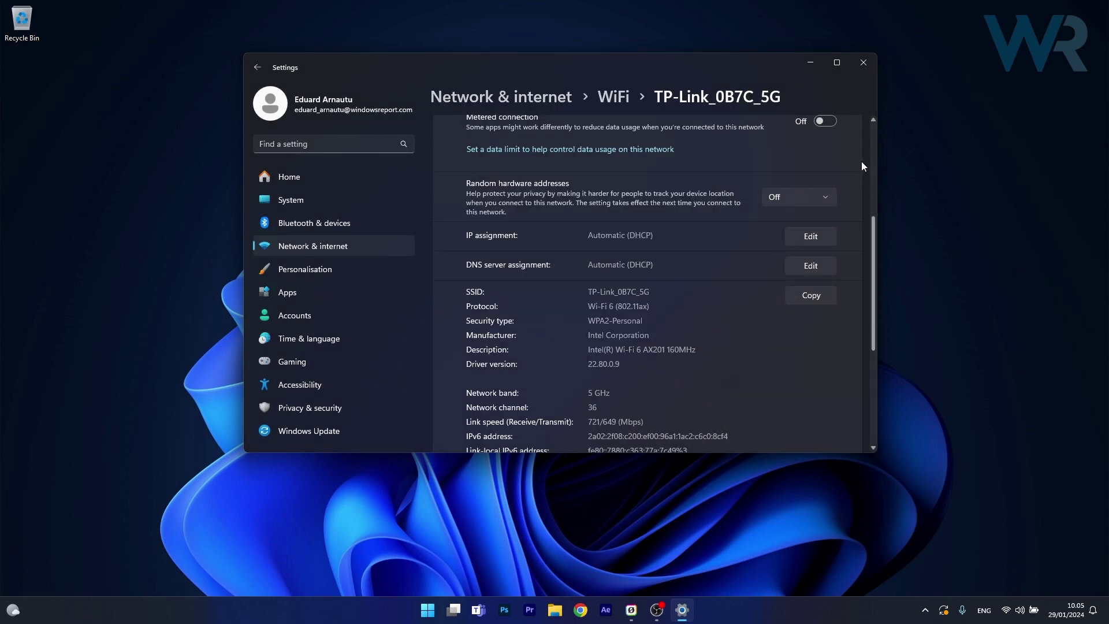
click(863, 64)
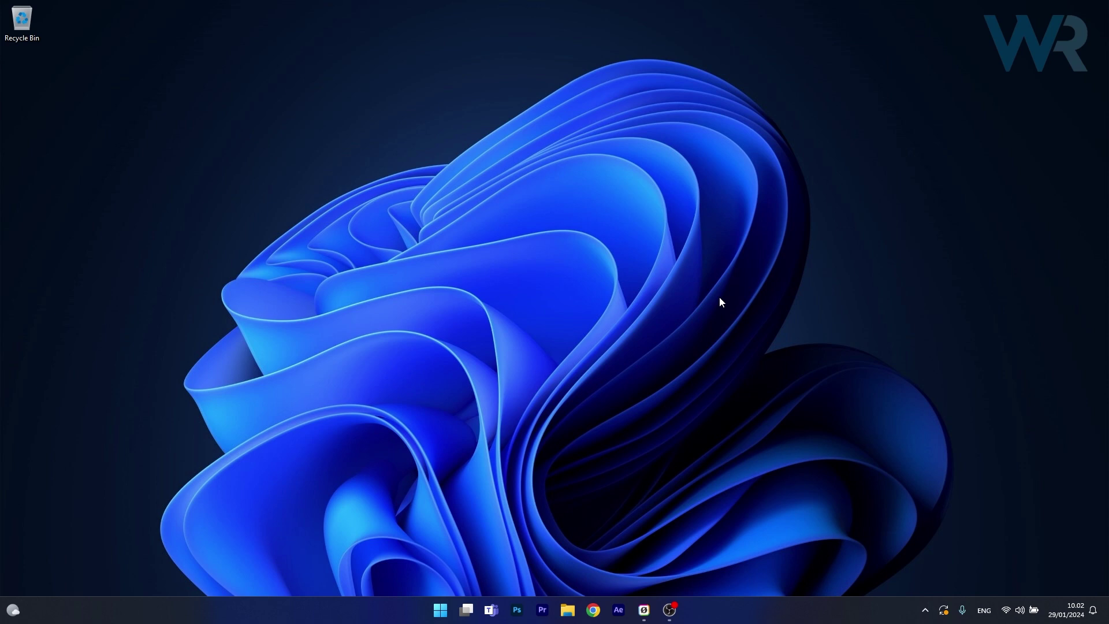